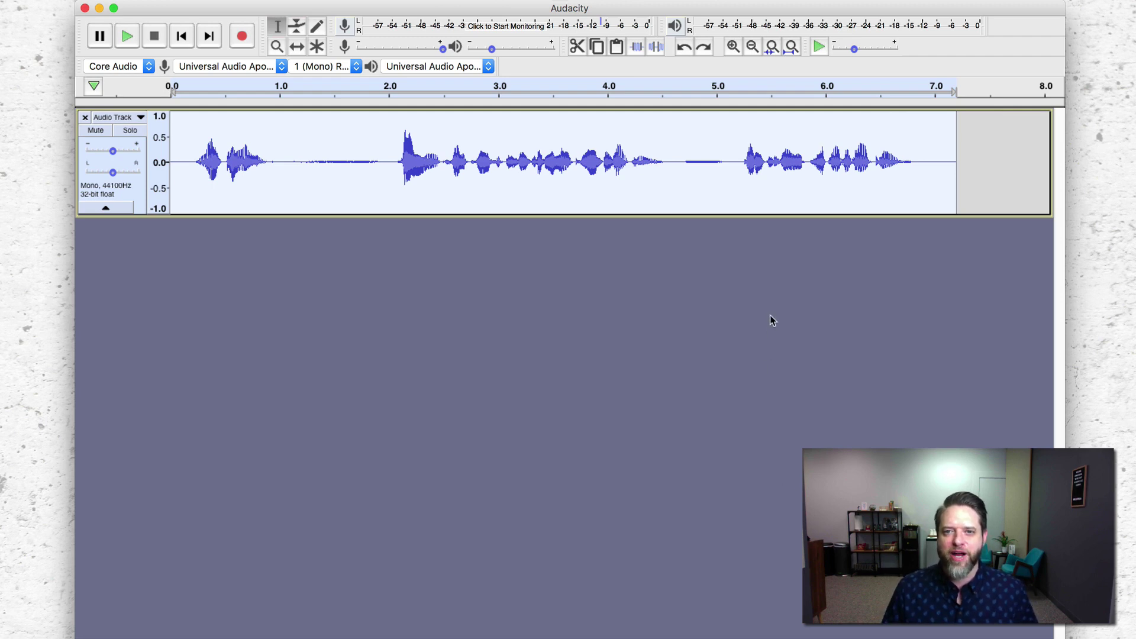
# Step: Play the recording, then silence the breath from about 1.0 to 1.85 s
pyautogui.press('space')
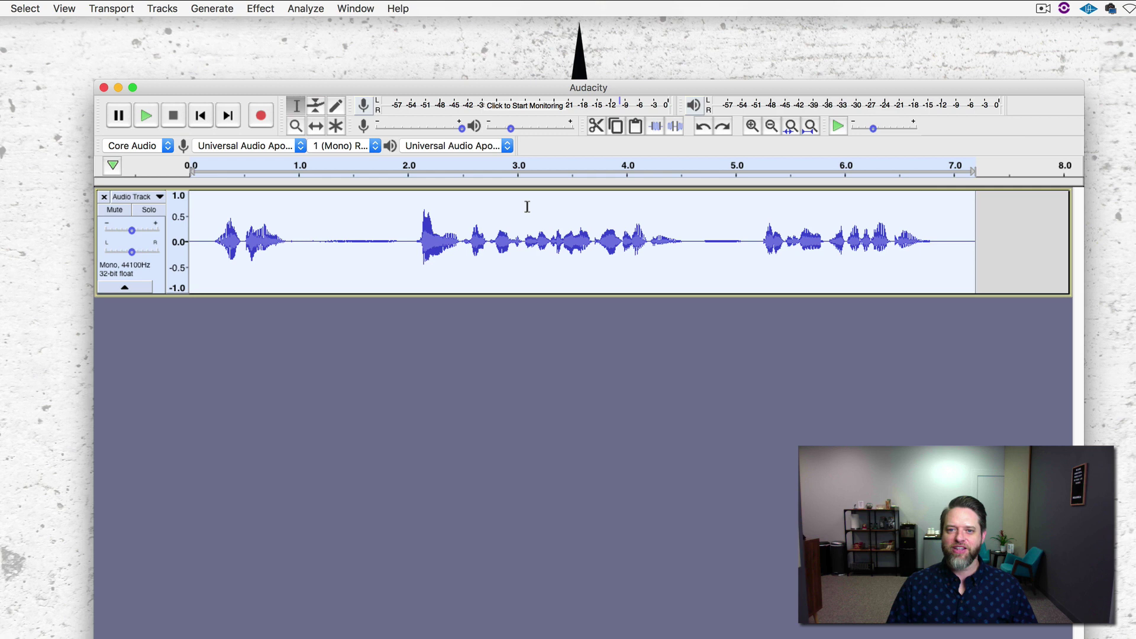
pyautogui.click(300, 224)
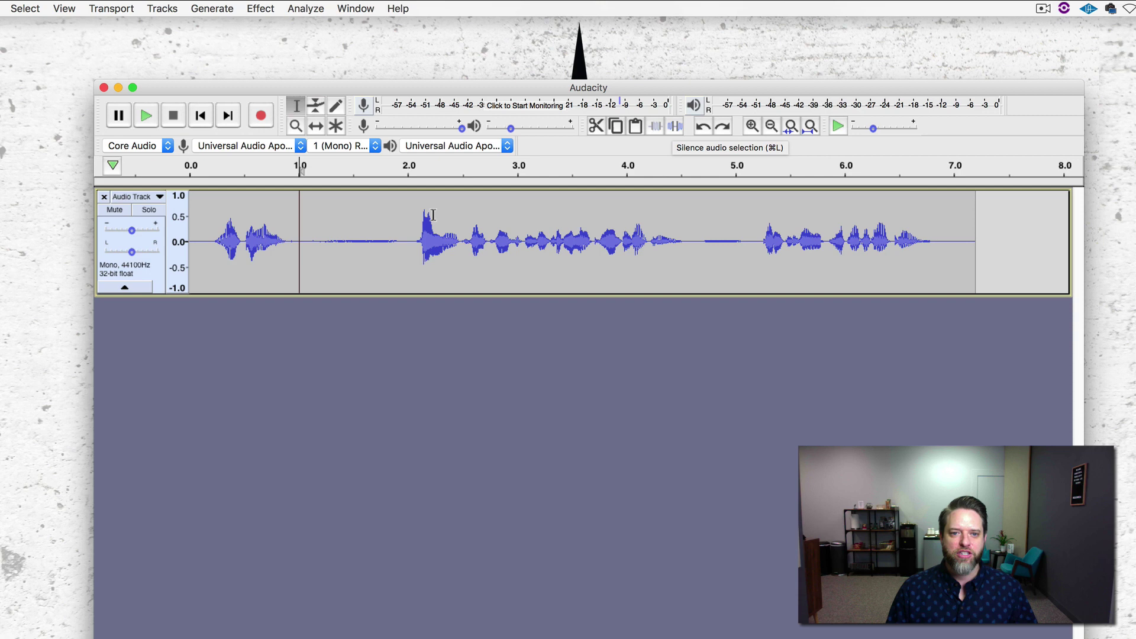
pyautogui.moveTo(299, 217); pyautogui.dragTo(408, 208)
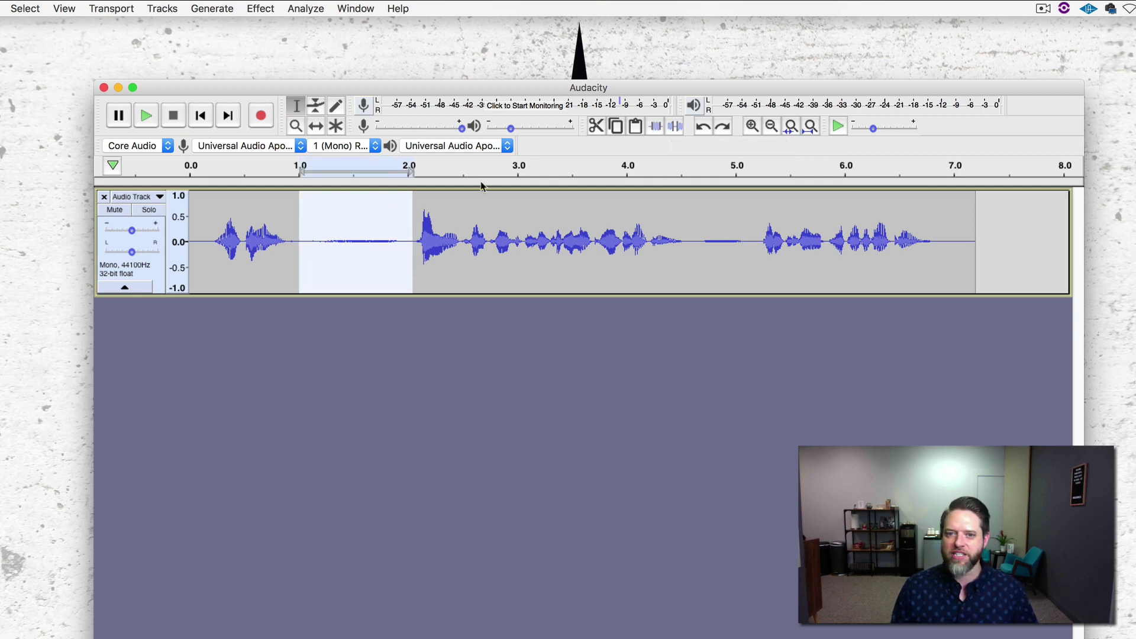
pyautogui.click(676, 126)
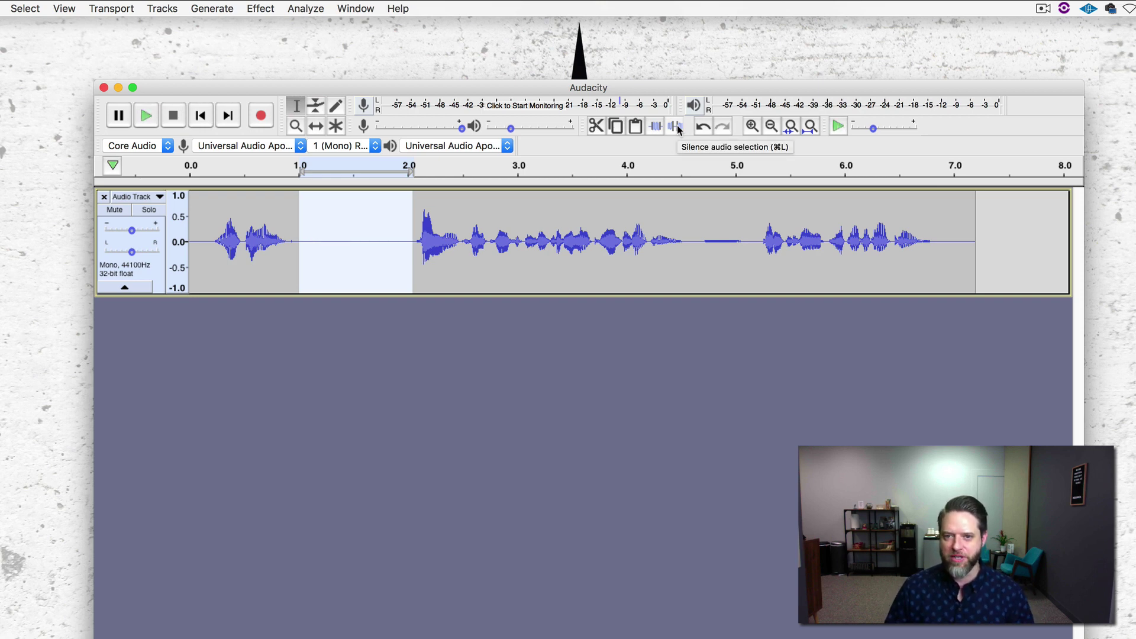
# Step: Compare the breath before and after silencing with undo and redo, playing from about 0.2 s
pyautogui.press('super+z')
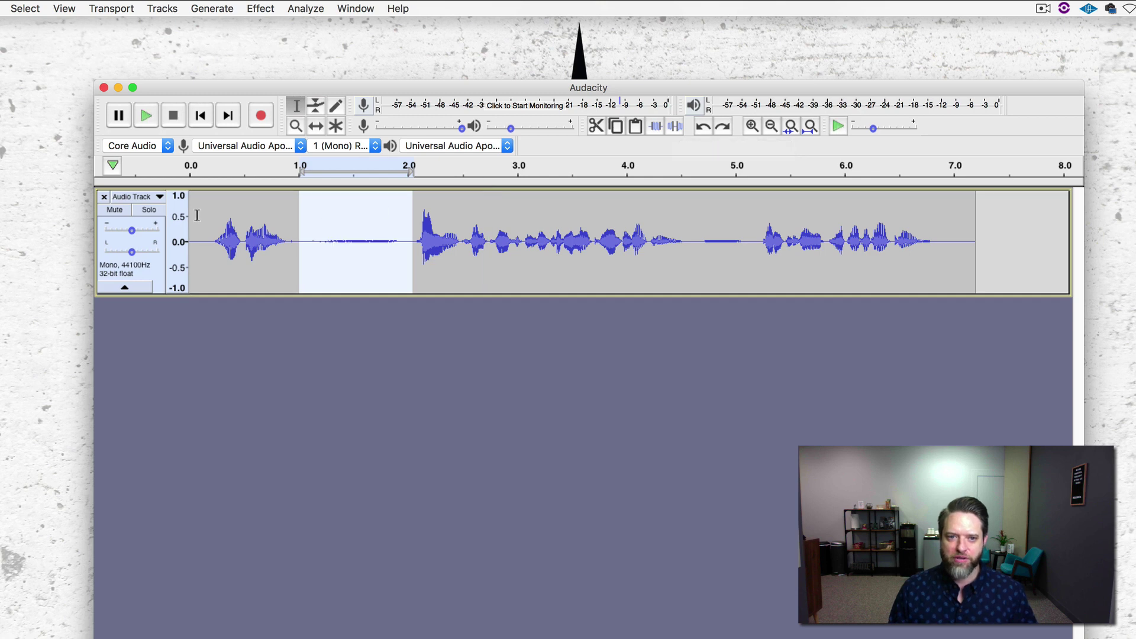
pyautogui.click(214, 216)
pyautogui.press('space')
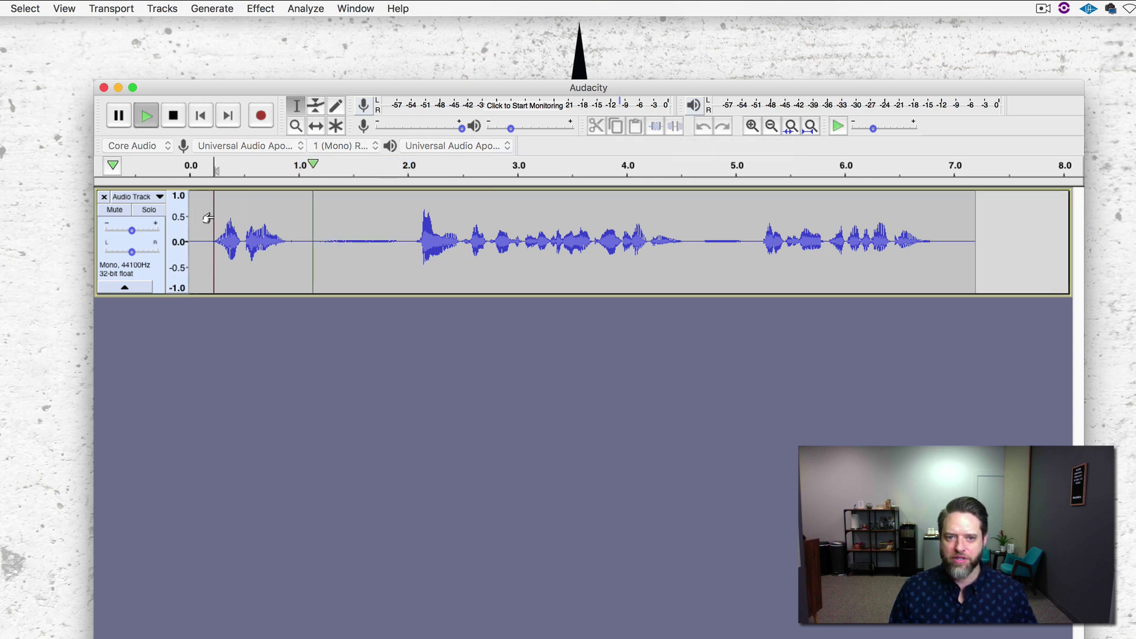
pyautogui.press('space')
pyautogui.press('super+shift+z')
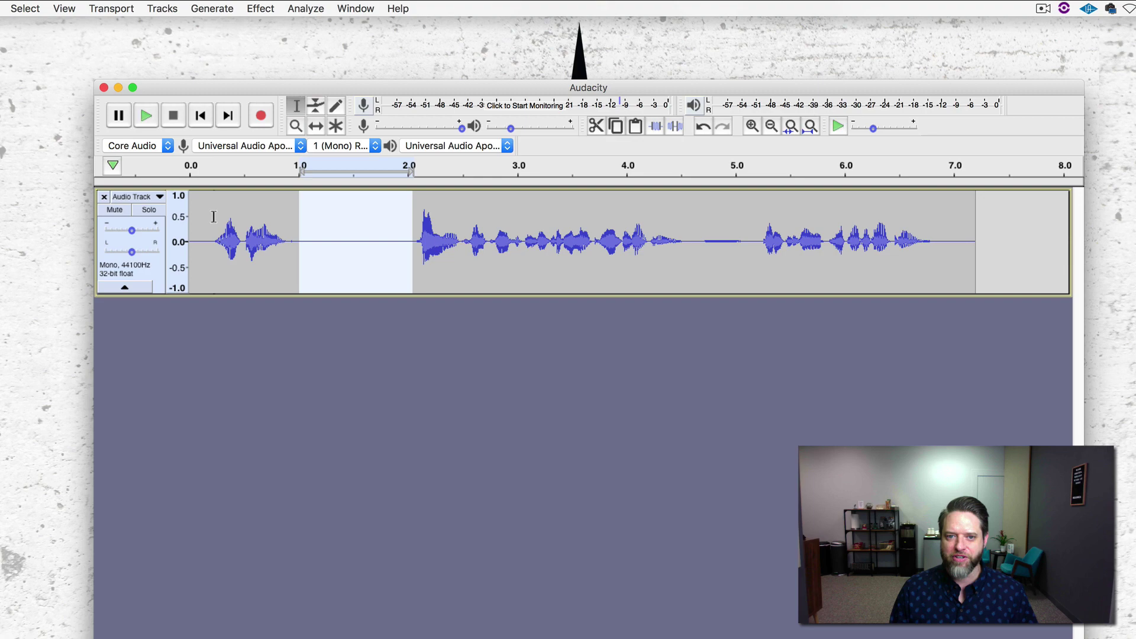
pyautogui.click(214, 217)
pyautogui.press('space')
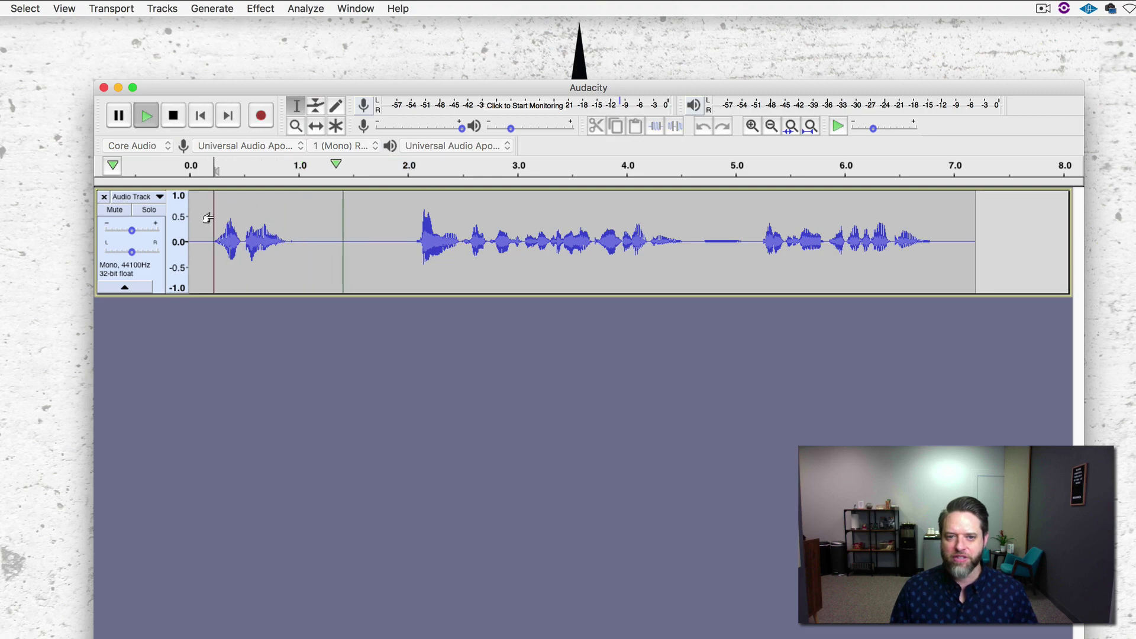
pyautogui.press('space')
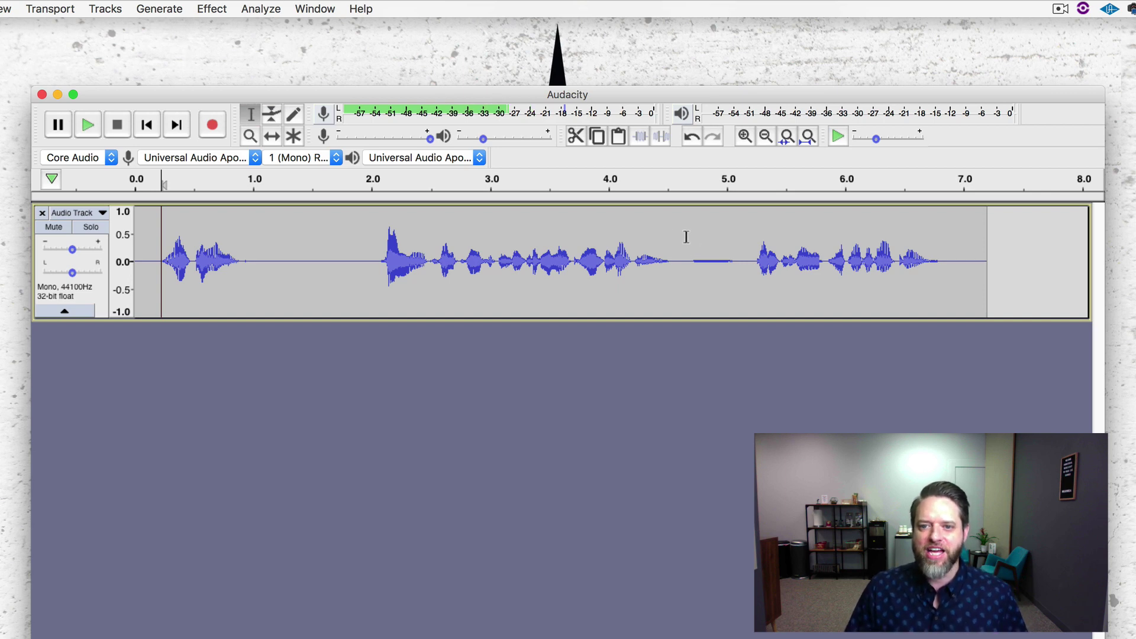
# Step: Apply Amplify at -3 dB to the breath between 4.65 and 5.15 s
pyautogui.moveTo(687, 237); pyautogui.dragTo(749, 237)
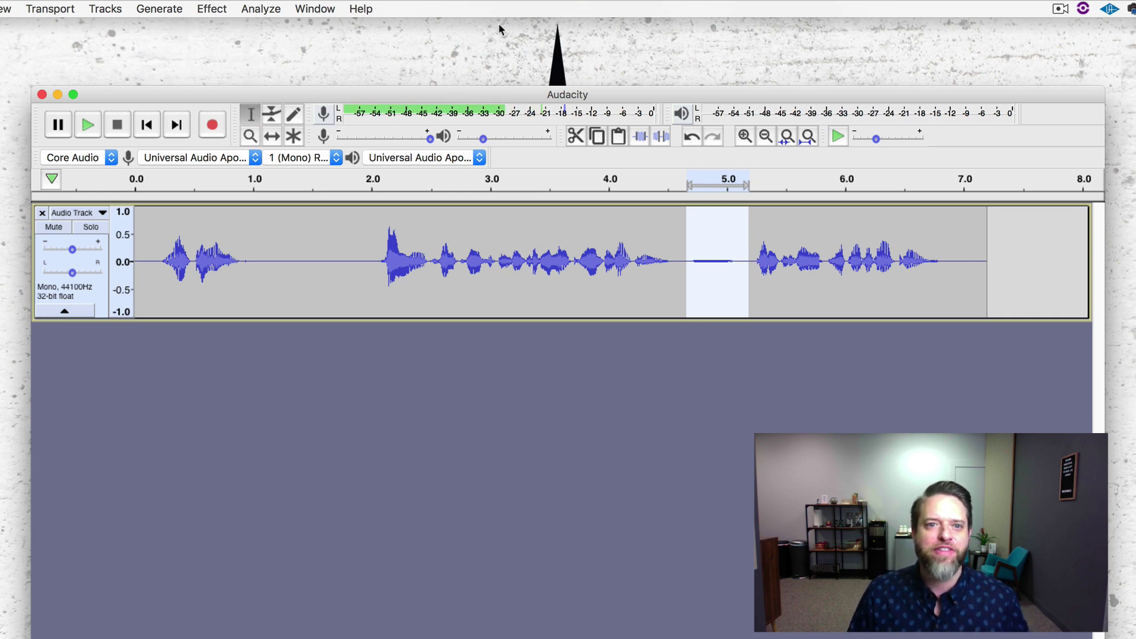
pyautogui.click(211, 9)
pyautogui.click(225, 76)
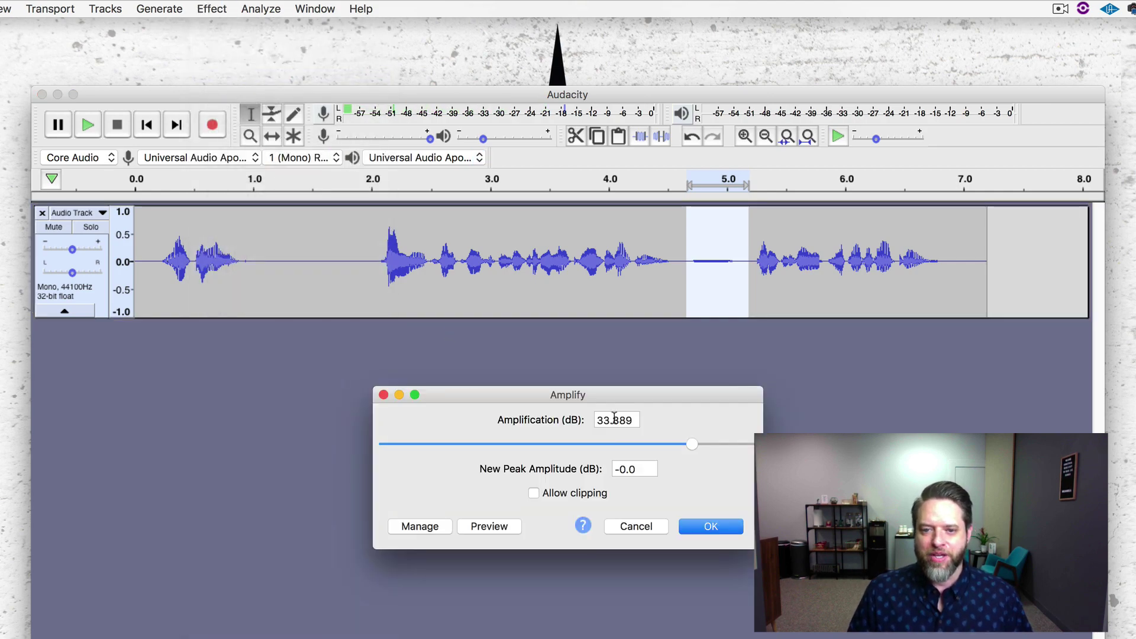
pyautogui.doubleClick(614, 418)
pyautogui.write('-3')
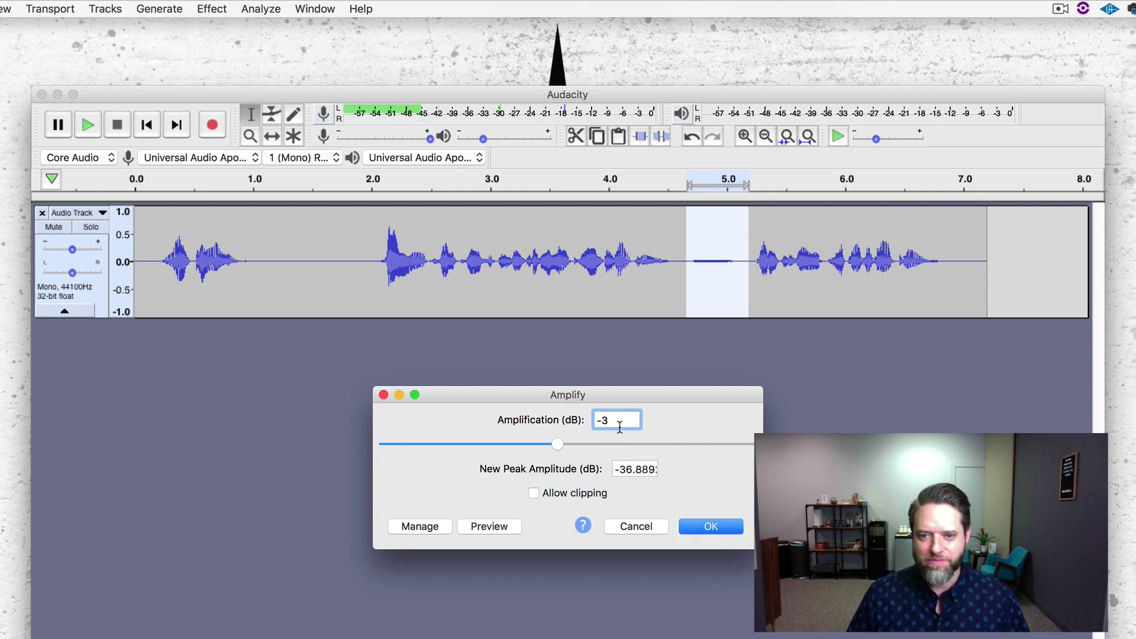
pyautogui.click(685, 525)
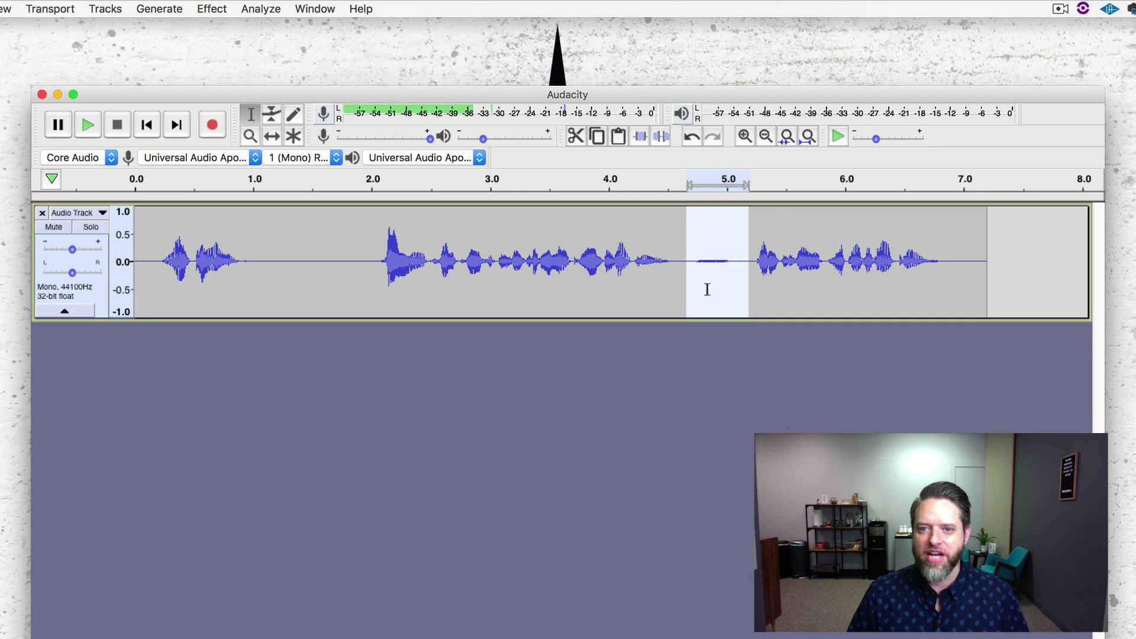
# Step: Play back from 3.75 s to hear the quieter breath, twice
pyautogui.click(579, 239)
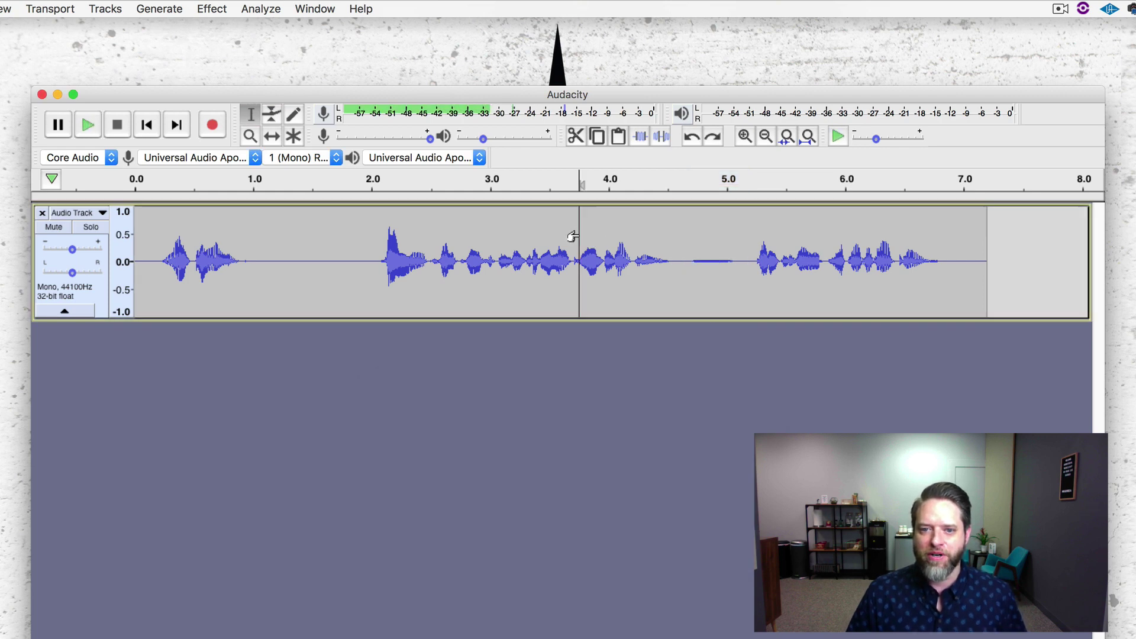
pyautogui.press('space')
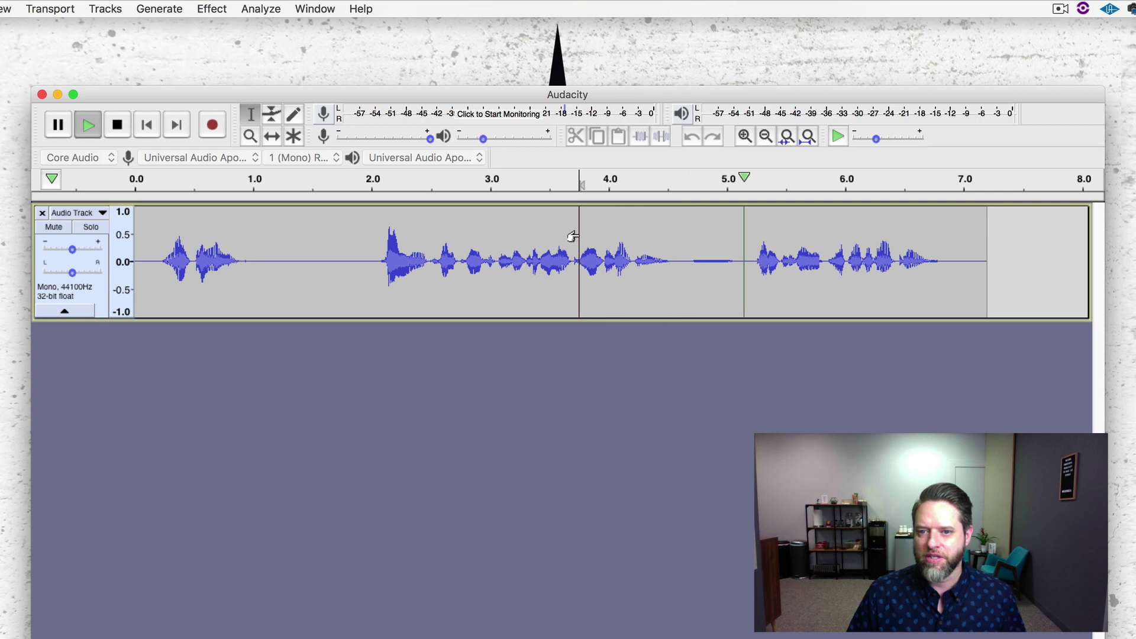
pyautogui.press('space')
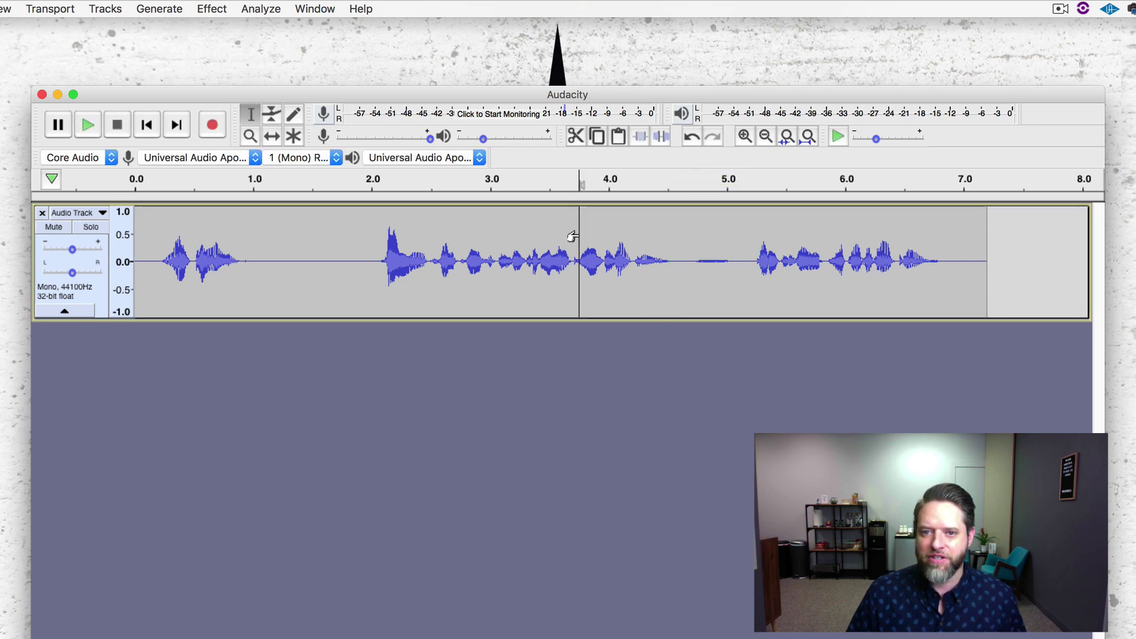
pyautogui.press('space')
pyautogui.press('space')
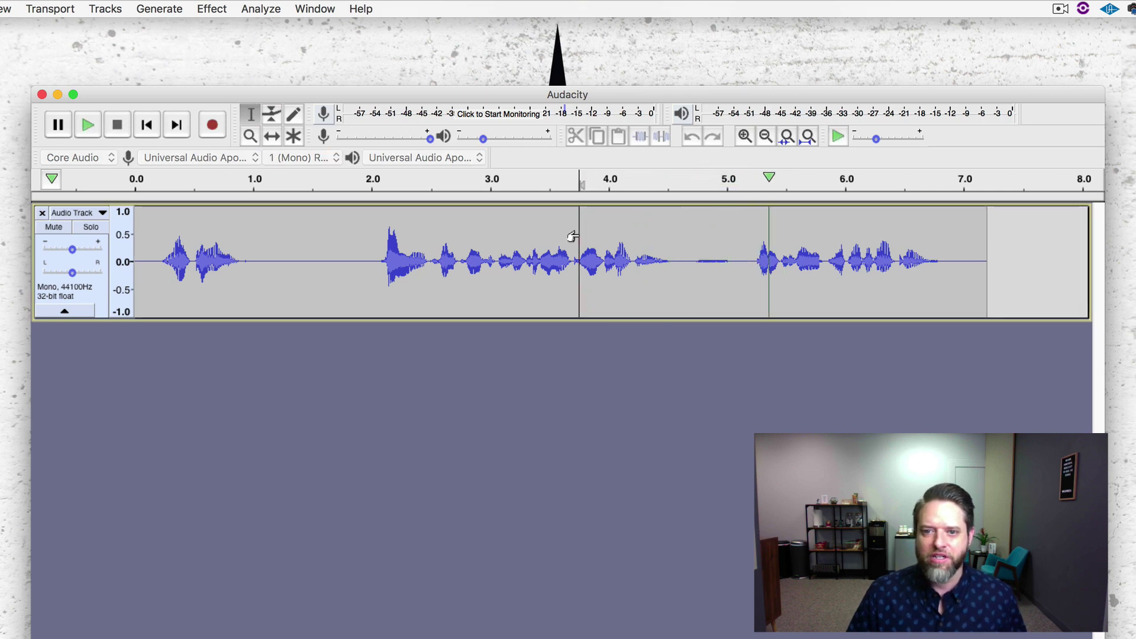
pyautogui.moveTo(685, 236); pyautogui.dragTo(741, 240)
pyautogui.click(283, 8)
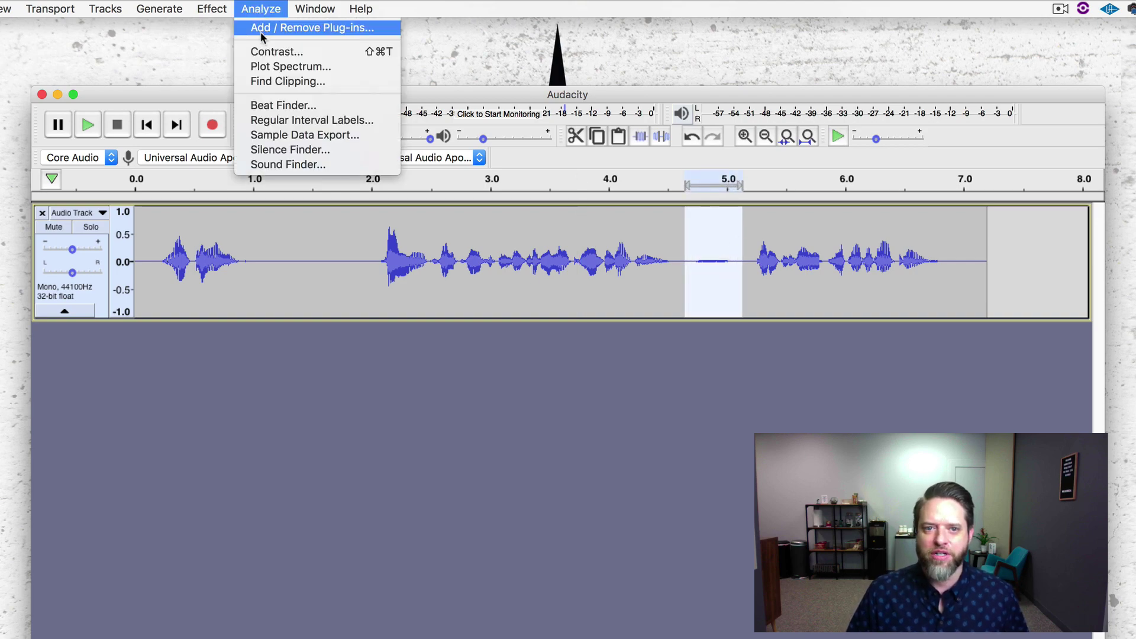
pyautogui.moveTo(216, 7)
pyautogui.click(225, 76)
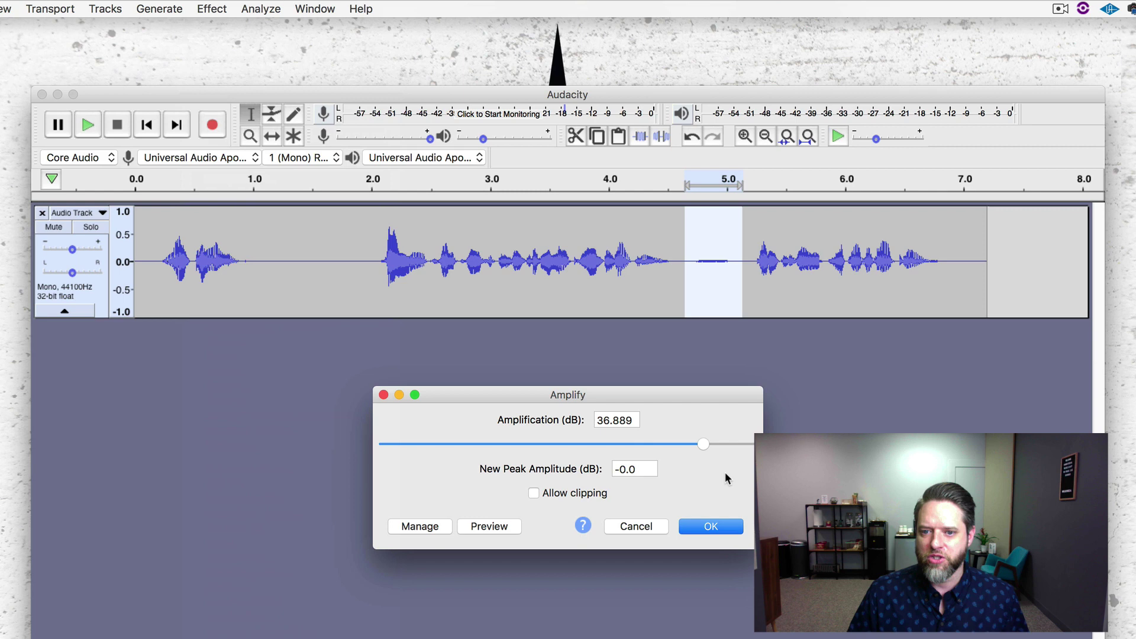
pyautogui.doubleClick(626, 419)
pyautogui.write('-6')
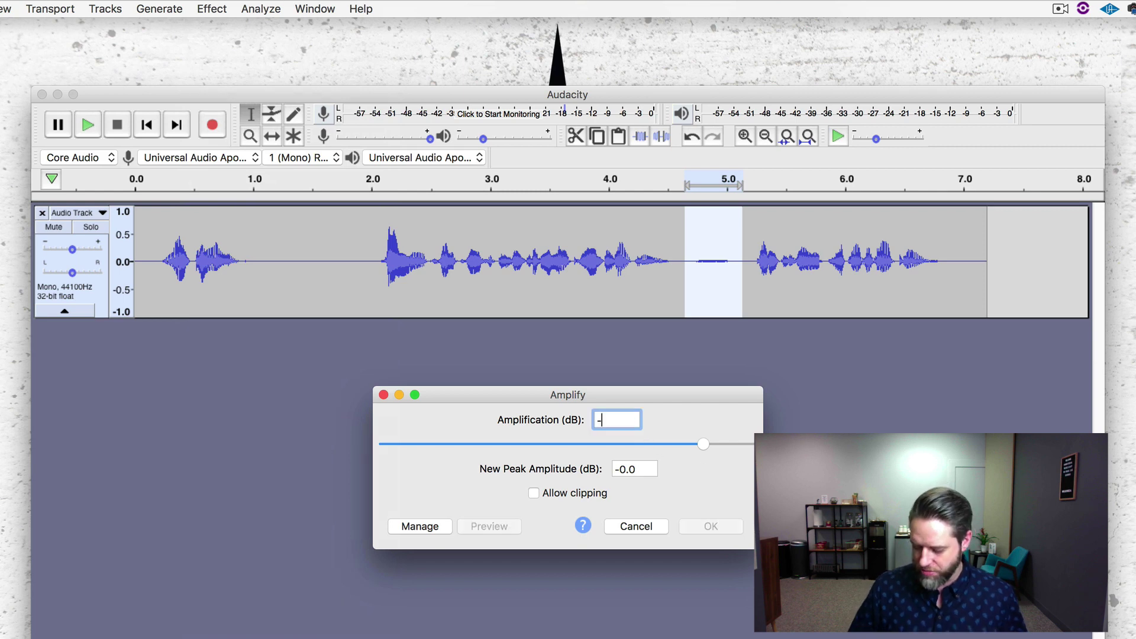
pyautogui.press('Return')
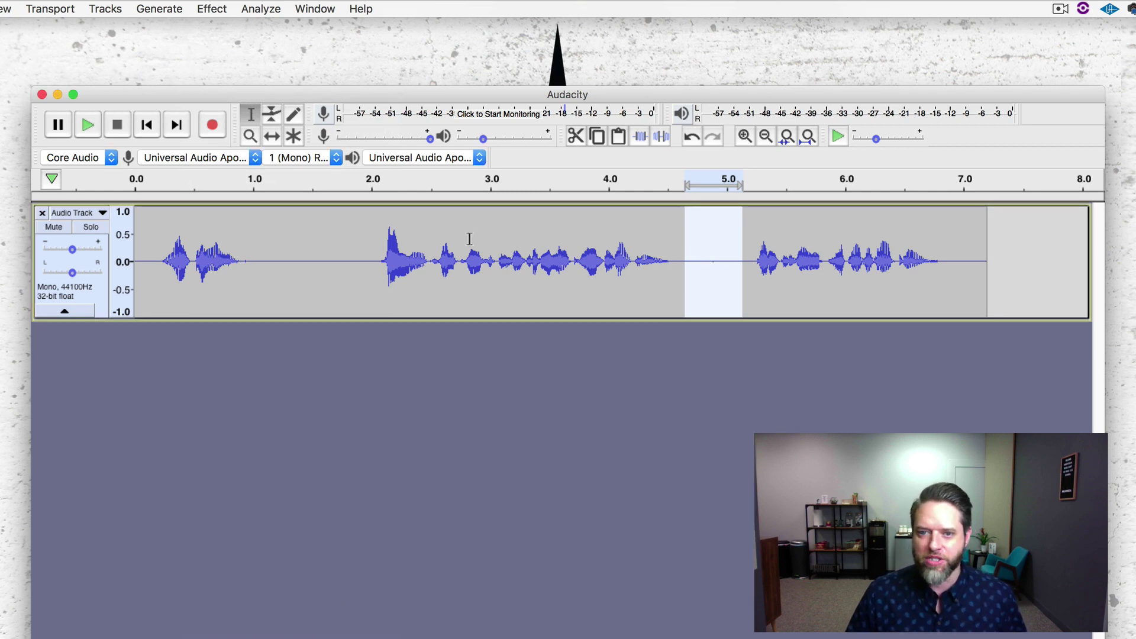
pyautogui.press('super+z')
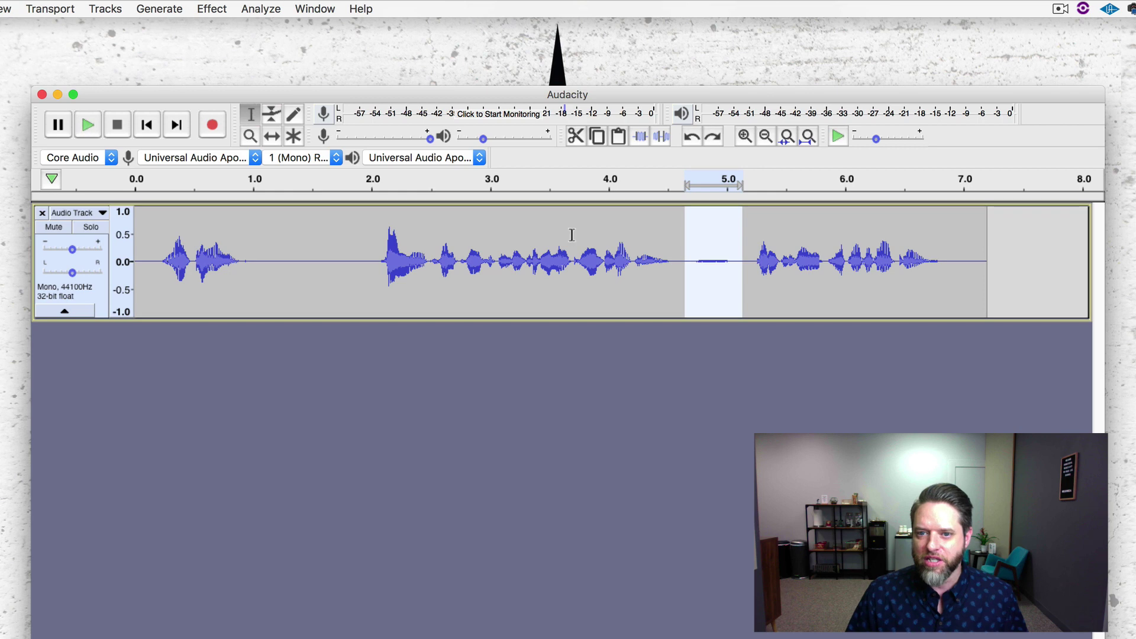
pyautogui.click(571, 235)
pyautogui.press('space')
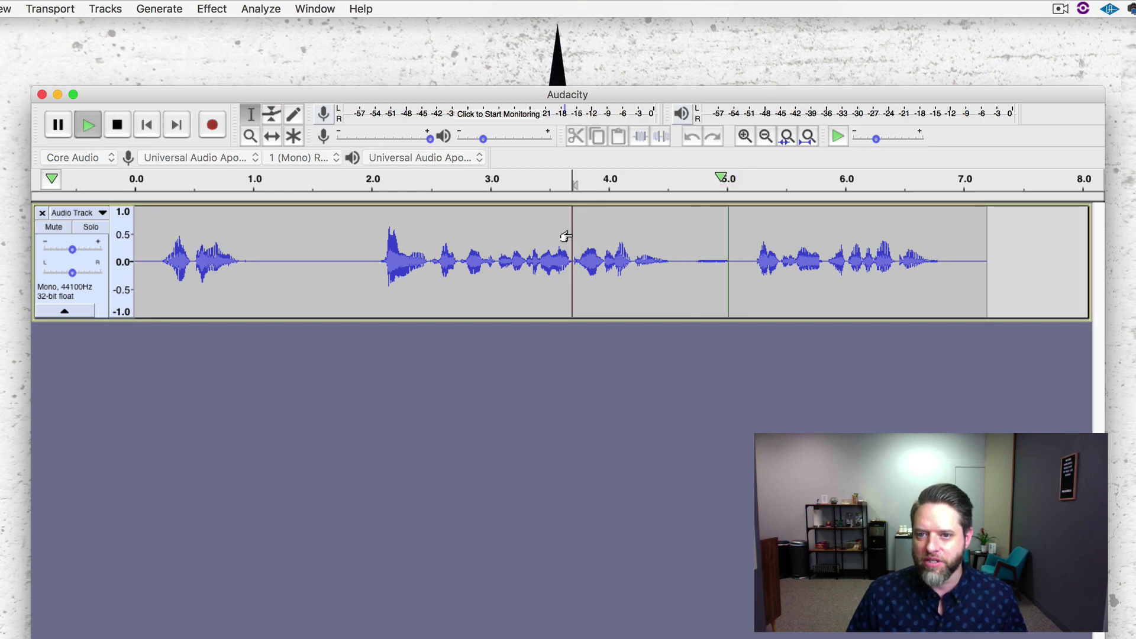
pyautogui.press('space')
pyautogui.press('super+shift+z')
pyautogui.press('super+z')
pyautogui.press('space')
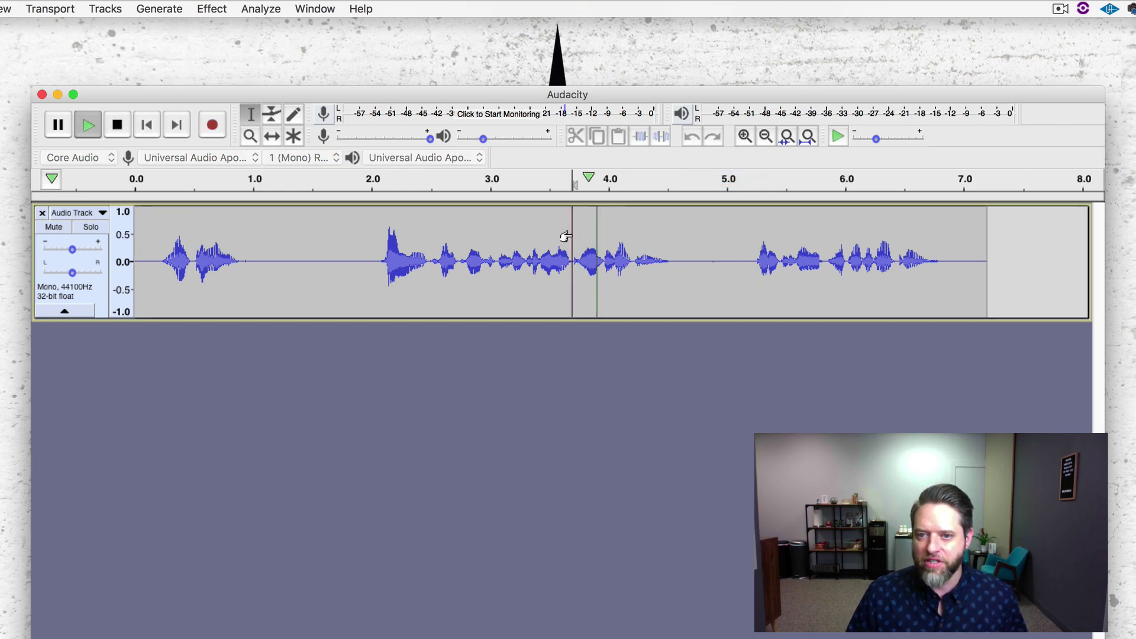
pyautogui.press('space')
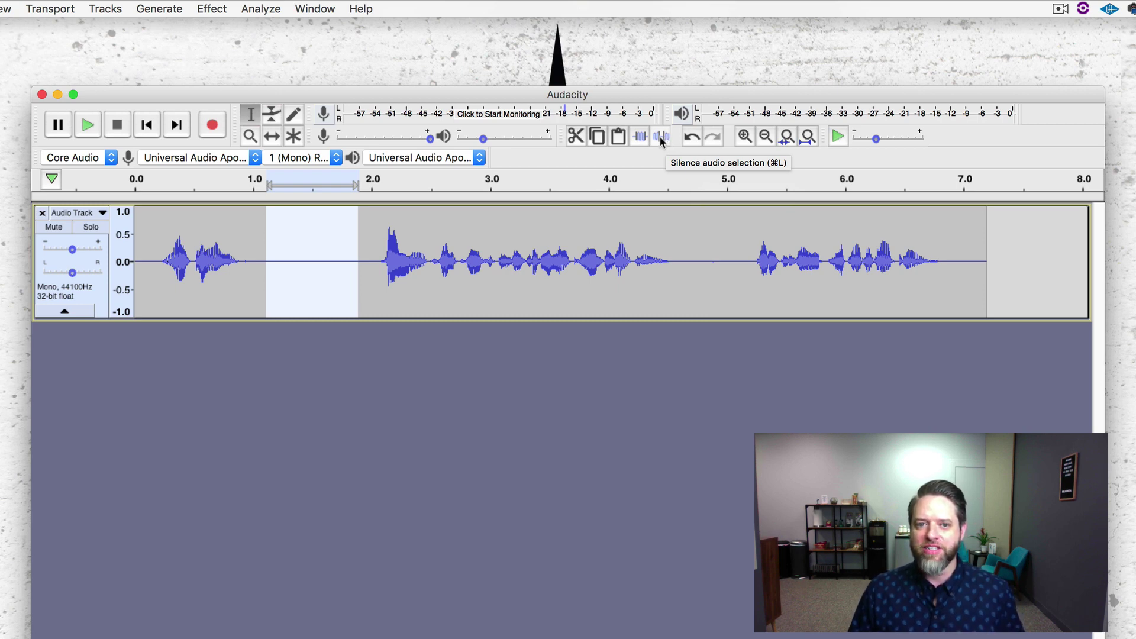
# Step: Open Amplify on the silenced 1.1–1.9 s stretch and enter -6 dB
pyautogui.click(218, 9)
pyautogui.click(226, 75)
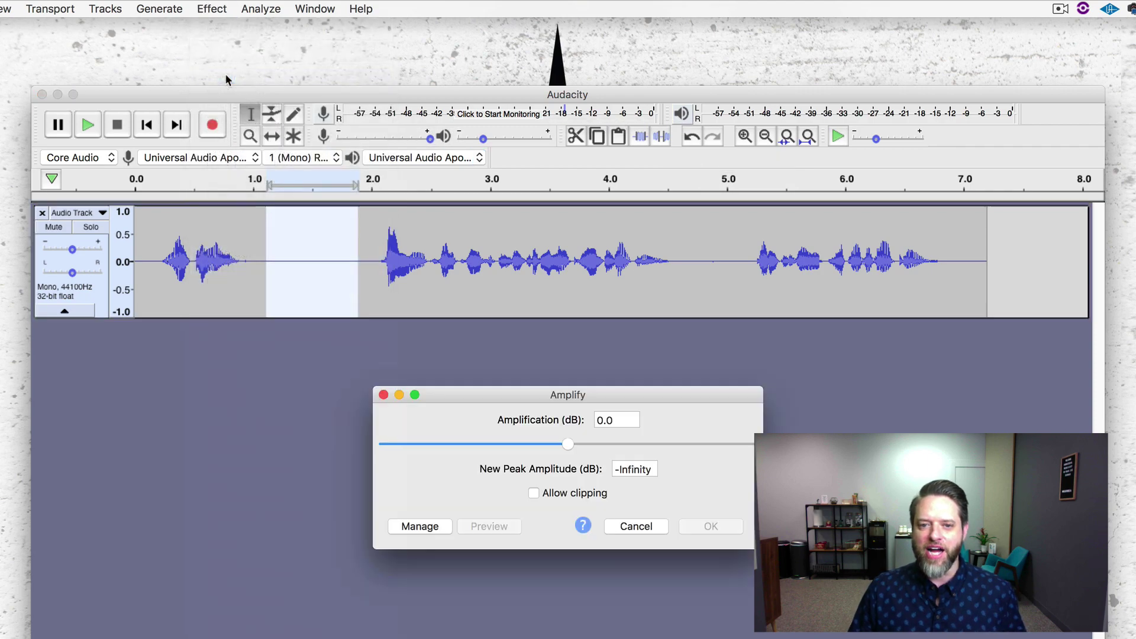
pyautogui.click(611, 421)
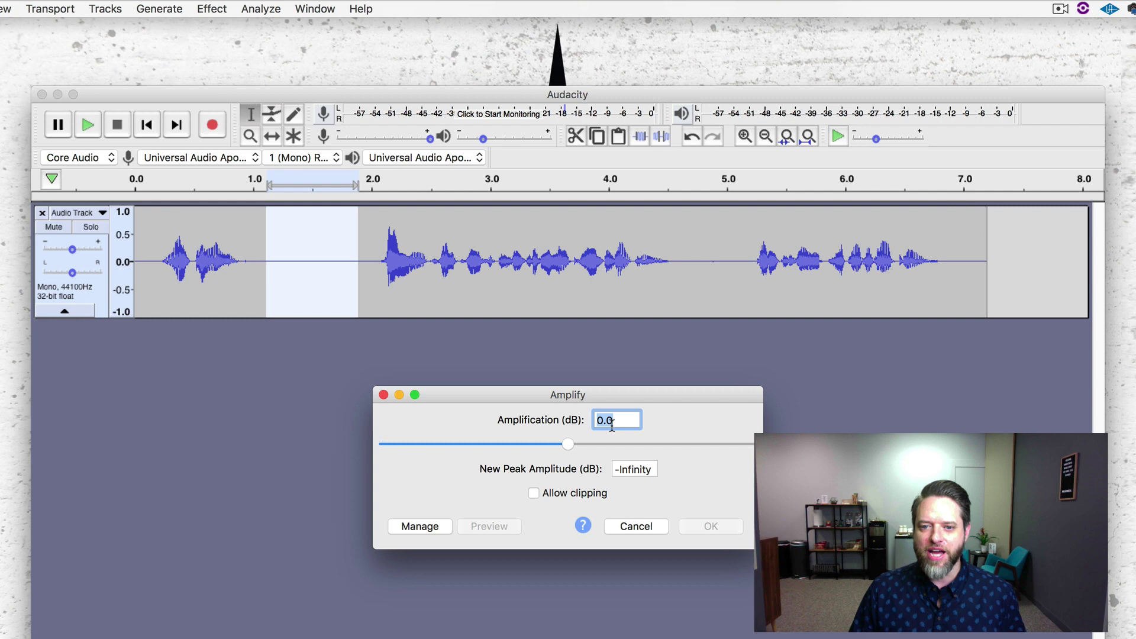
pyautogui.write('-6')
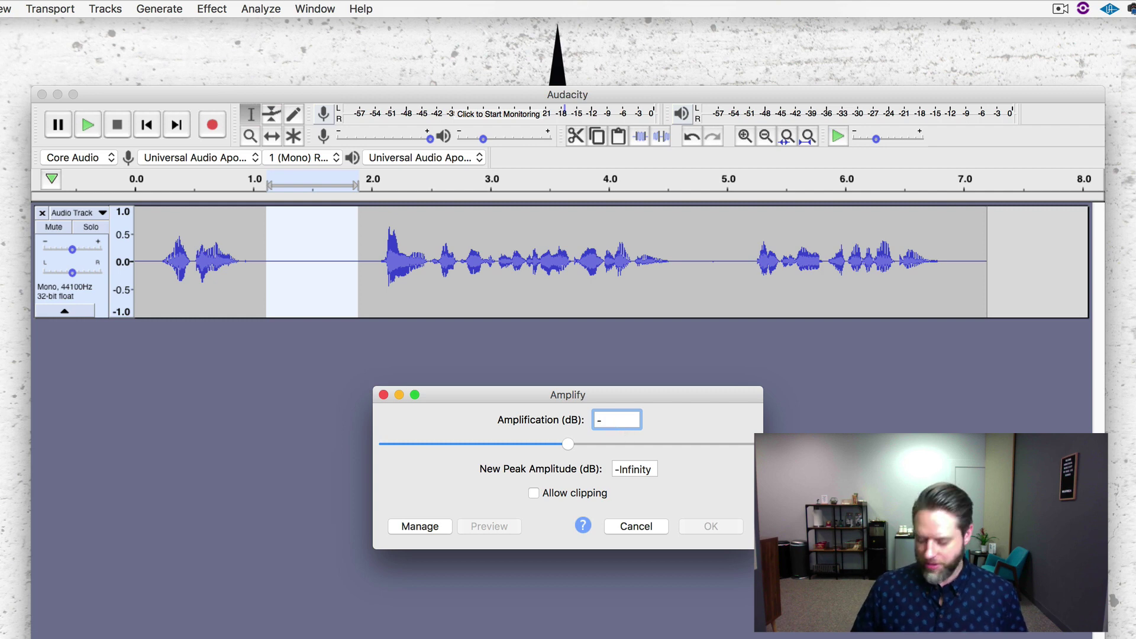